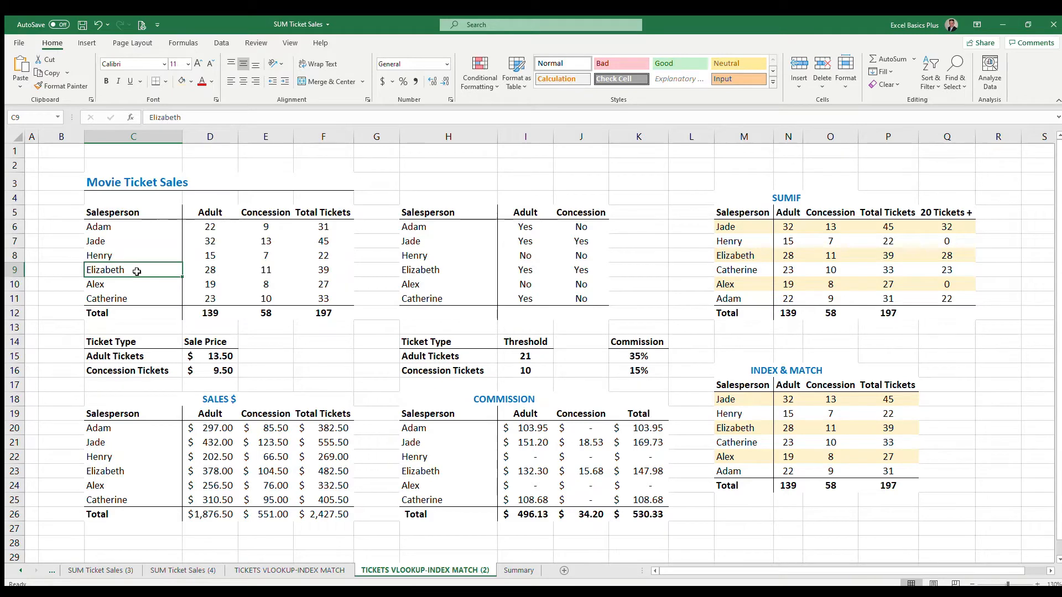
# Change the salespeople in C9 and C10 of the Movie Ticket Sales table to Jade and Henry.
pyautogui.write('Jade')
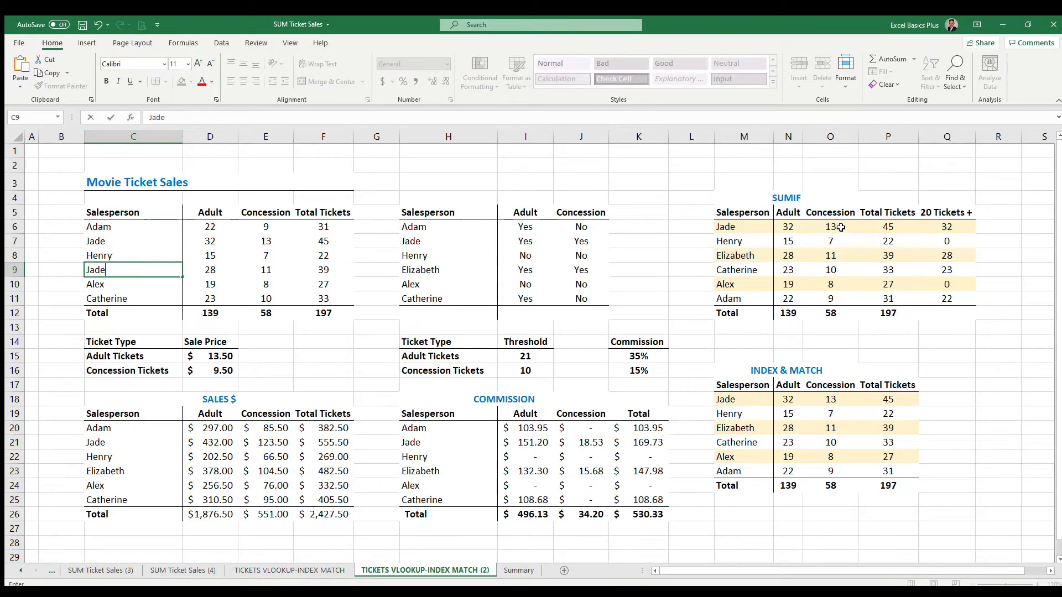
pyautogui.press('Tab')
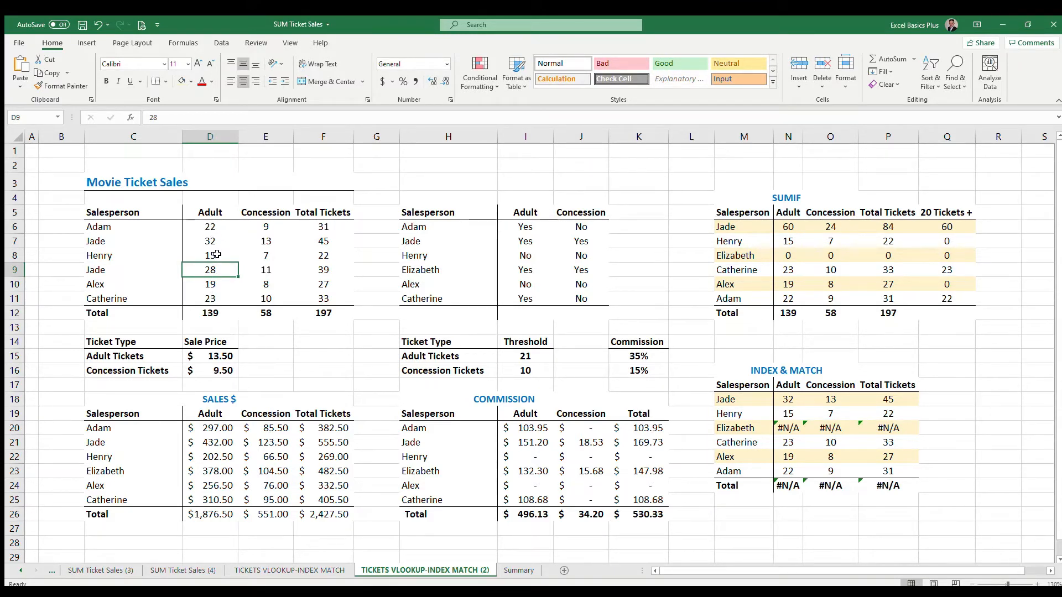
pyautogui.click(122, 286)
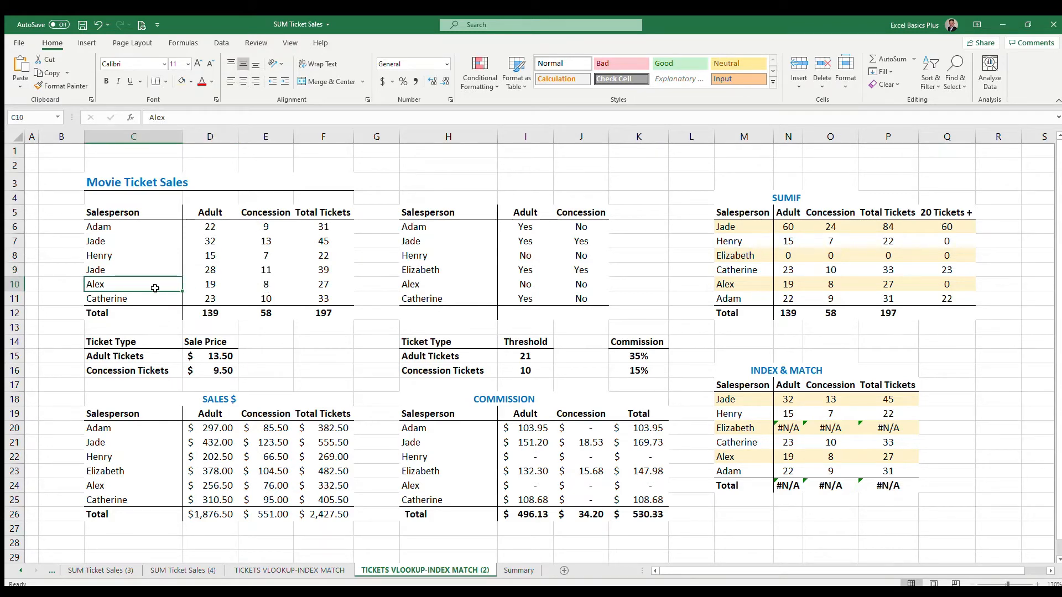
pyautogui.write('Henry')
pyautogui.press('Tab')
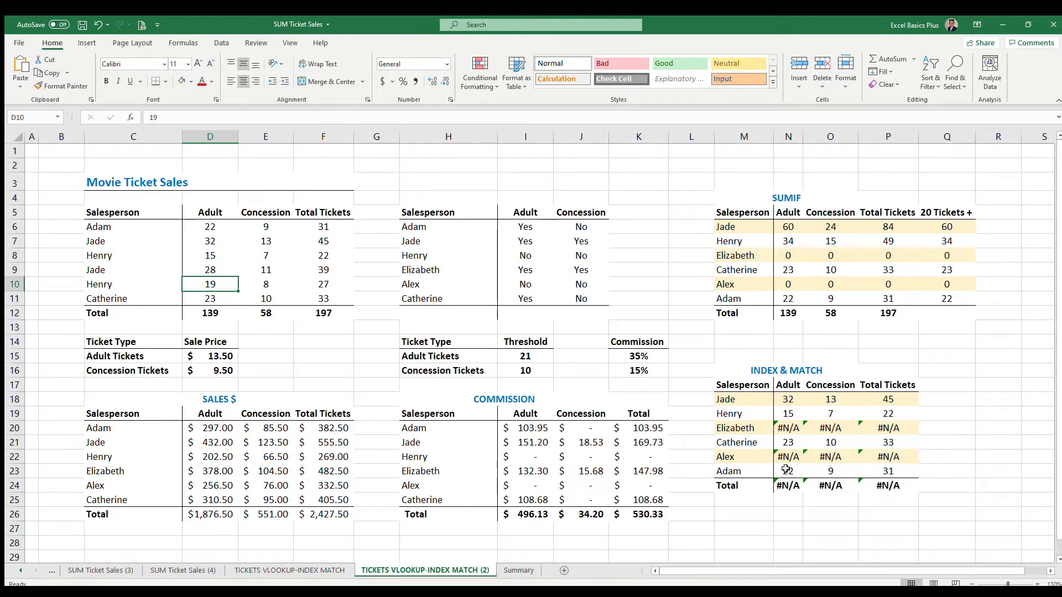
# Wrap the Adult INDEX-MATCH formula in N18 in IFERROR so errors return 0.
pyautogui.click(801, 432)
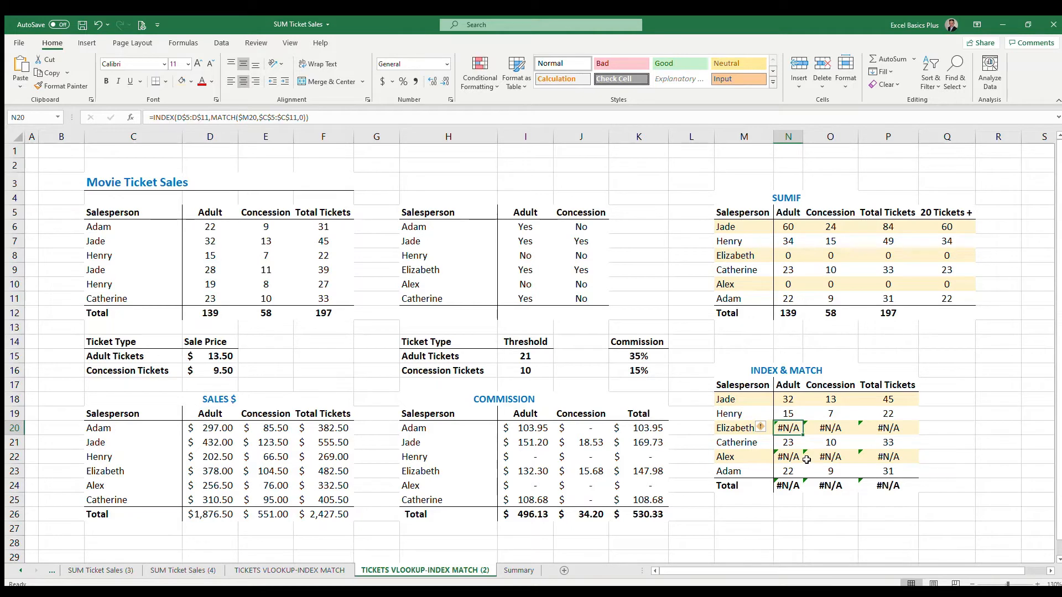
pyautogui.click(733, 429)
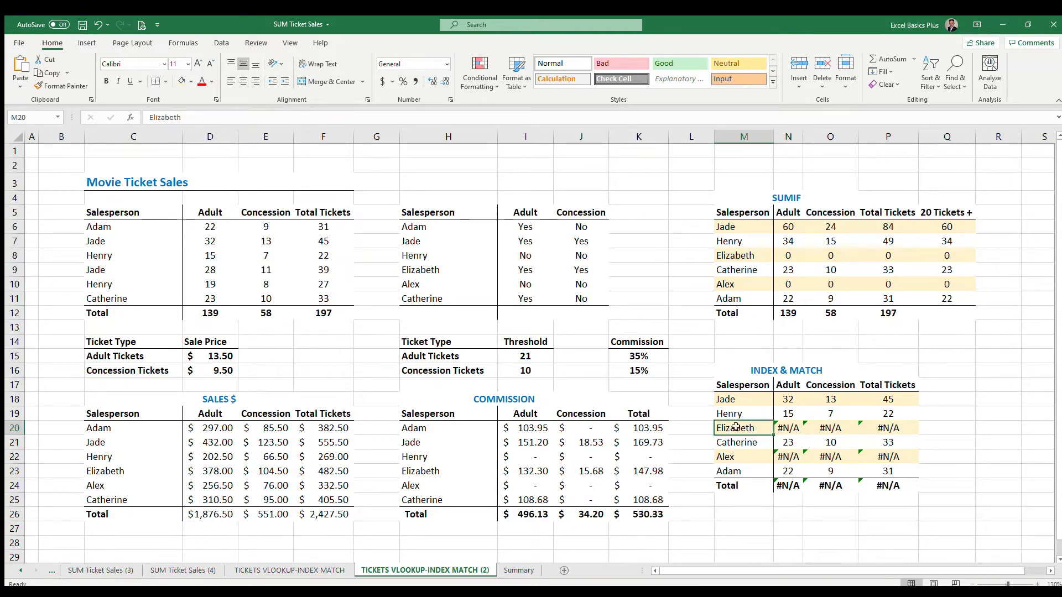
pyautogui.click(744, 458)
pyautogui.click(744, 404)
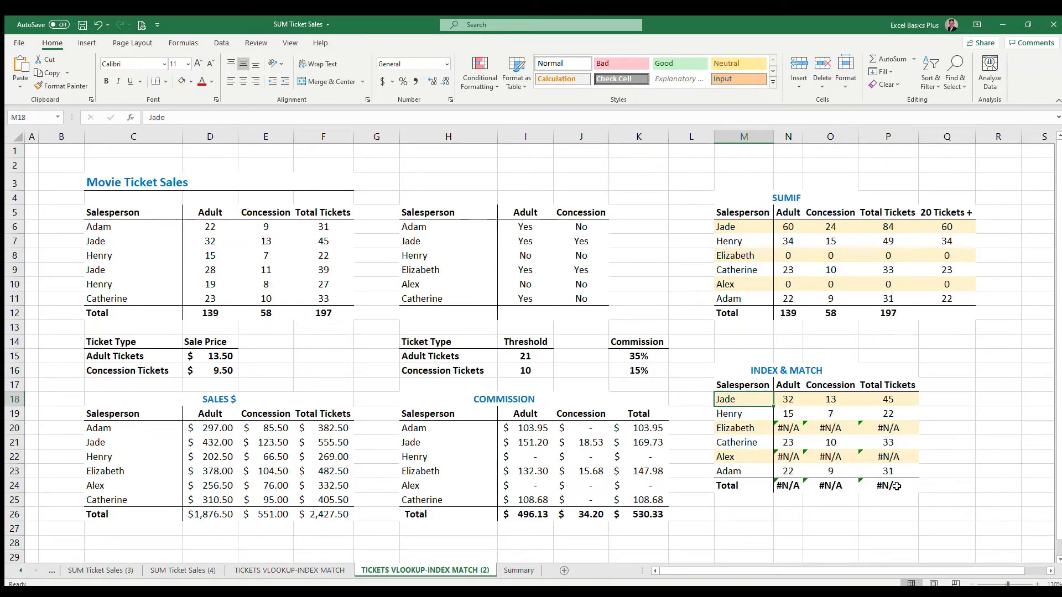
pyautogui.click(787, 487)
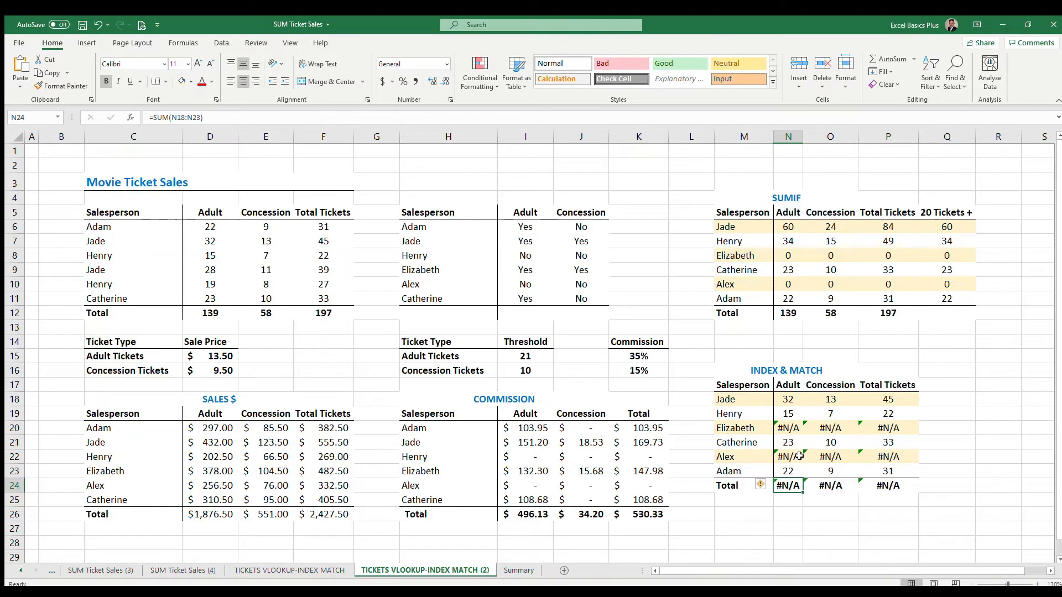
pyautogui.click(788, 399)
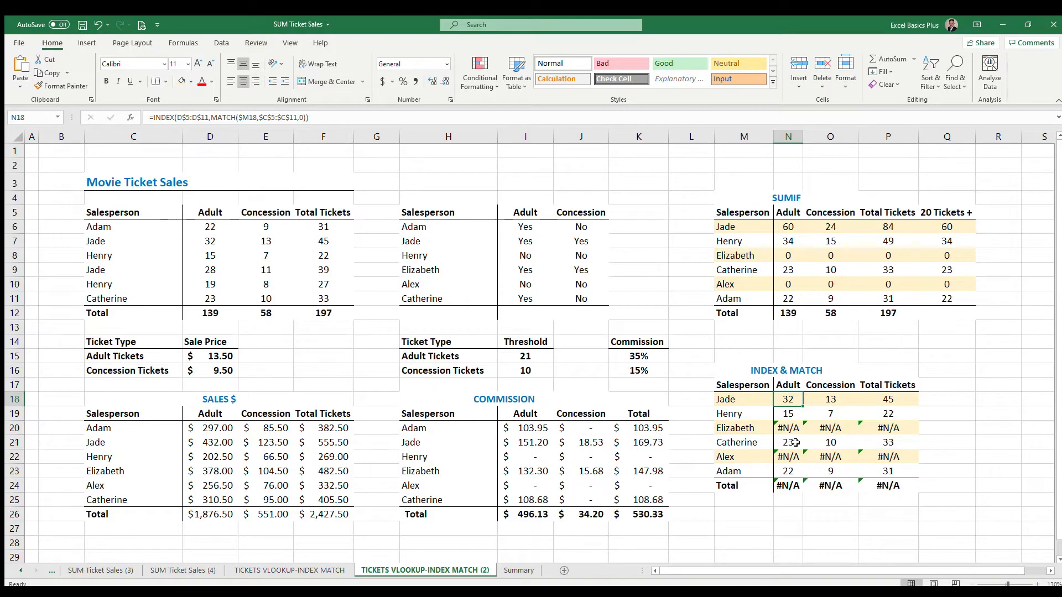
pyautogui.click(157, 120)
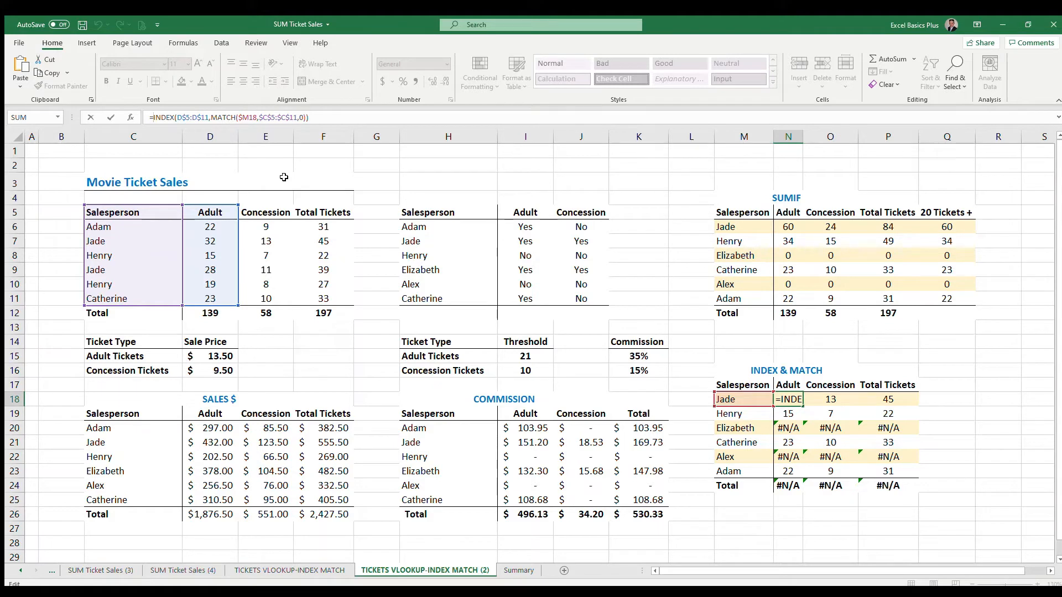
pyautogui.write('iferr')
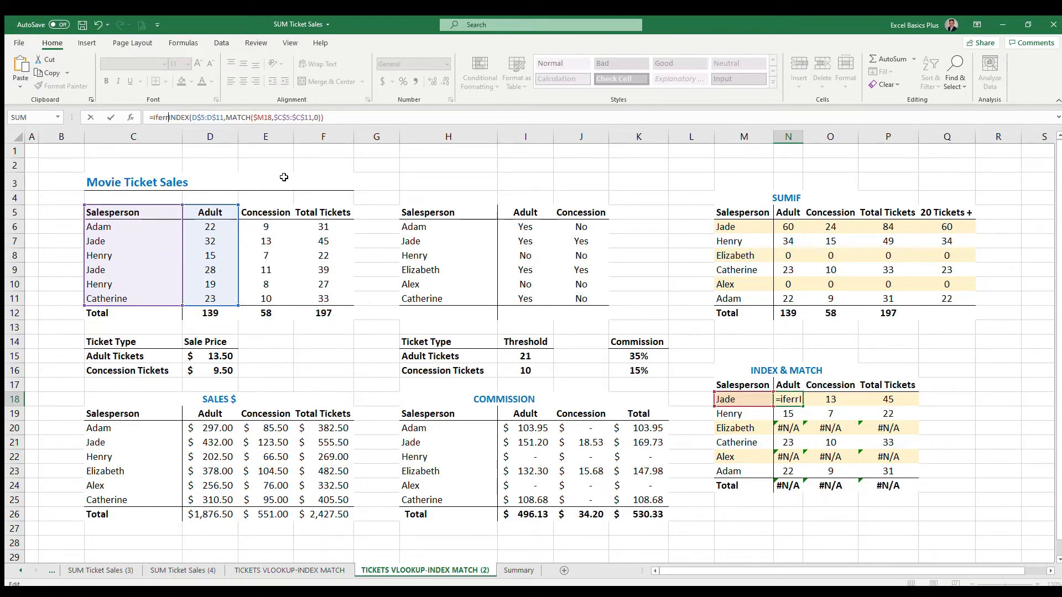
pyautogui.write('or(')
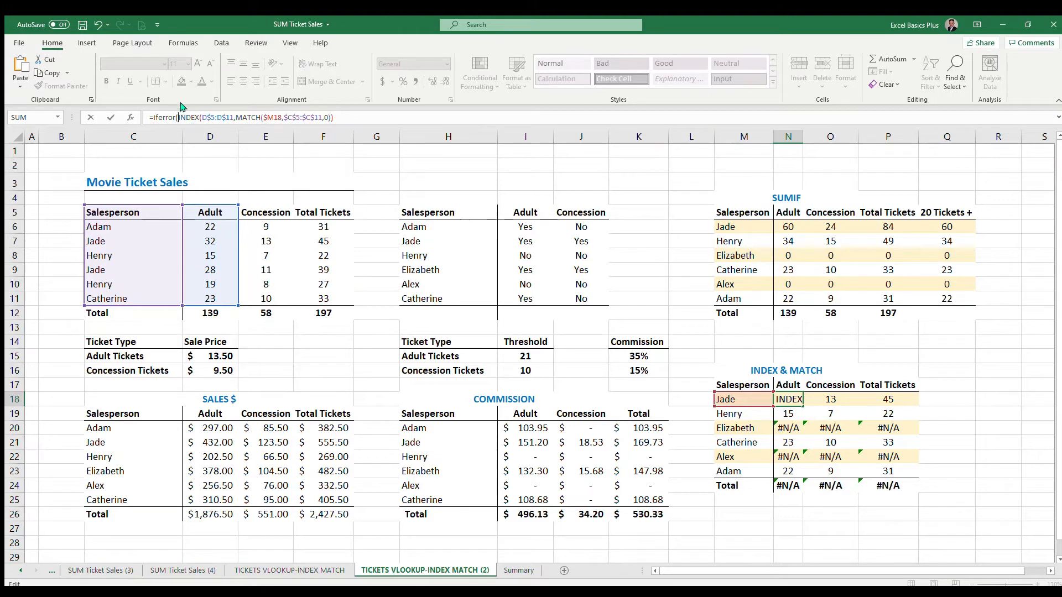
pyautogui.click(354, 121)
pyautogui.write('0')
pyautogui.press('Return')
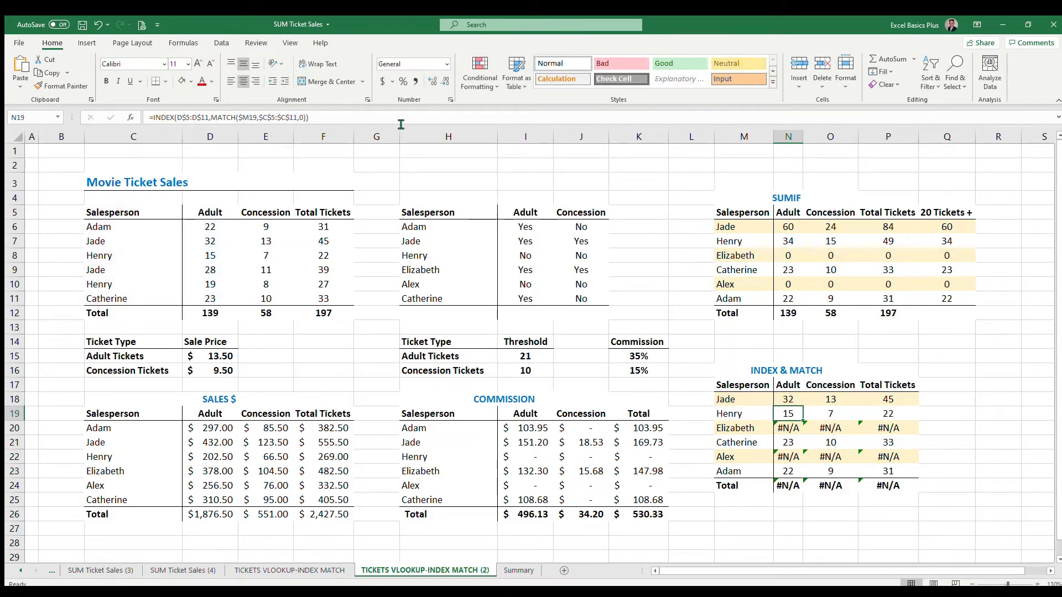
# Fill the IFERROR formula down through the Adult results N18:N23.
pyautogui.press('Up')
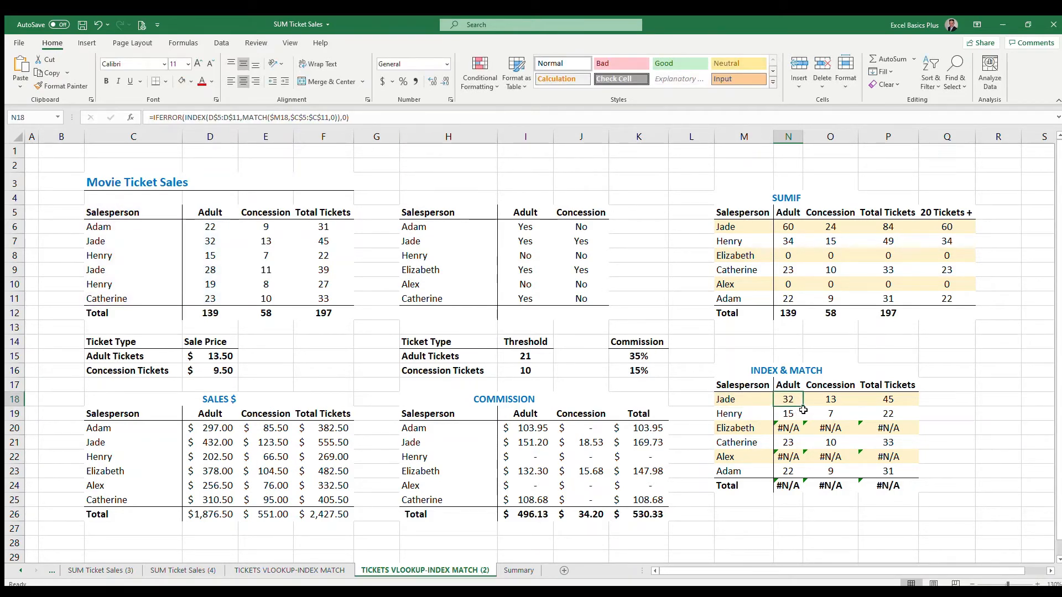
pyautogui.moveTo(803, 410); pyautogui.dragTo(795, 474)
pyautogui.click(794, 428)
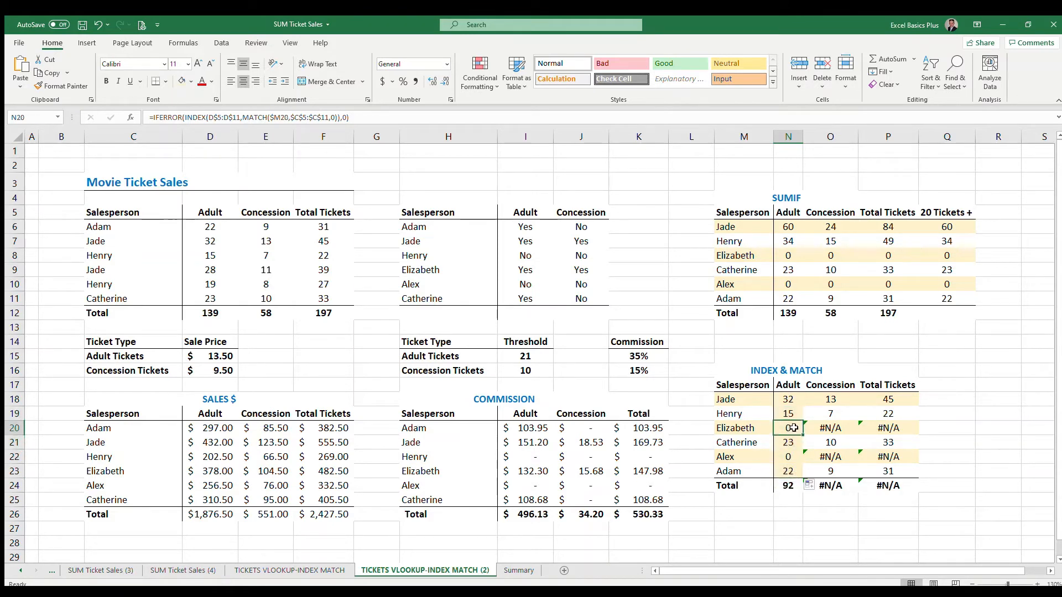
pyautogui.click(788, 455)
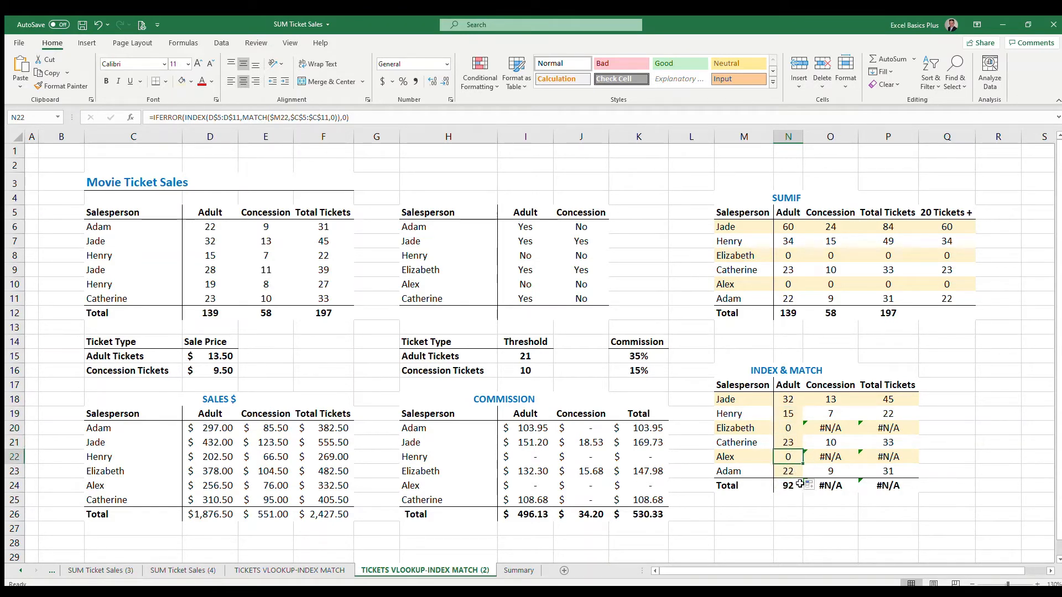
pyautogui.click(790, 399)
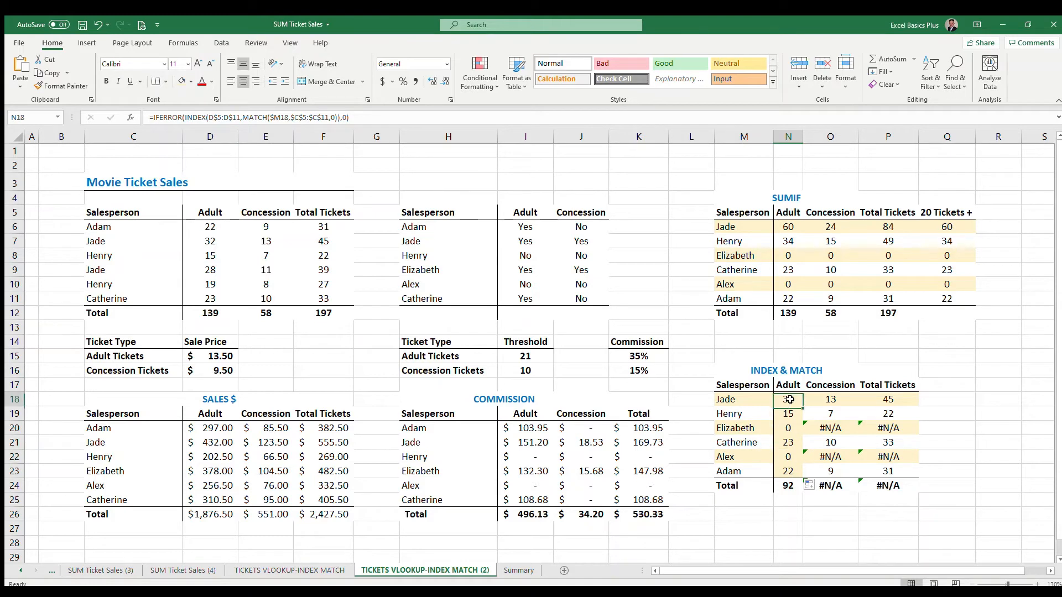
# Copy the IFERROR formulas across into the Concession results O18:O23.
pyautogui.moveTo(790, 400); pyautogui.dragTo(838, 473)
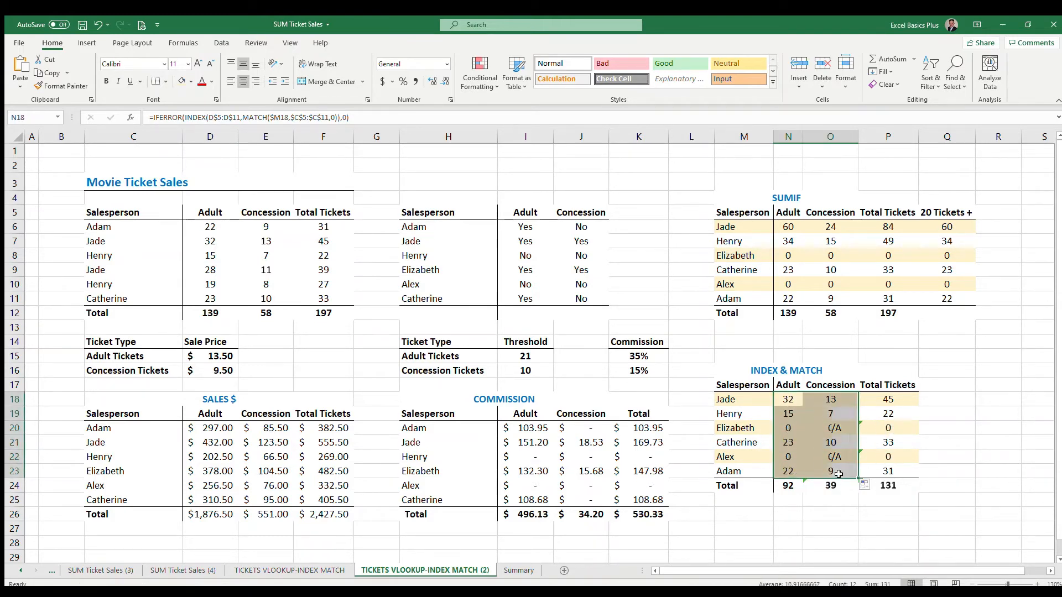
pyautogui.click(838, 402)
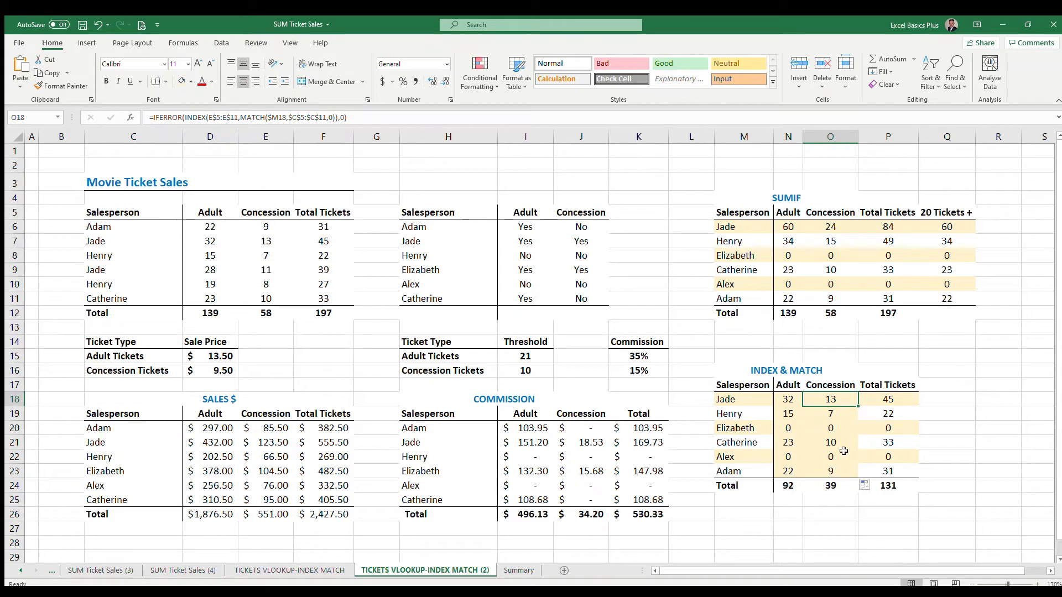
pyautogui.click(792, 427)
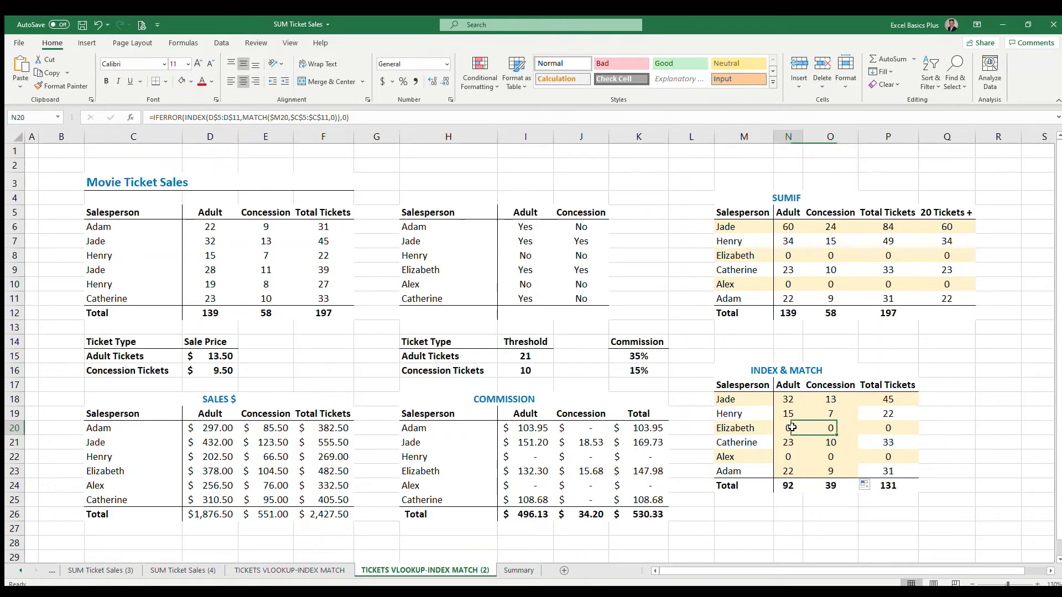
pyautogui.click(794, 458)
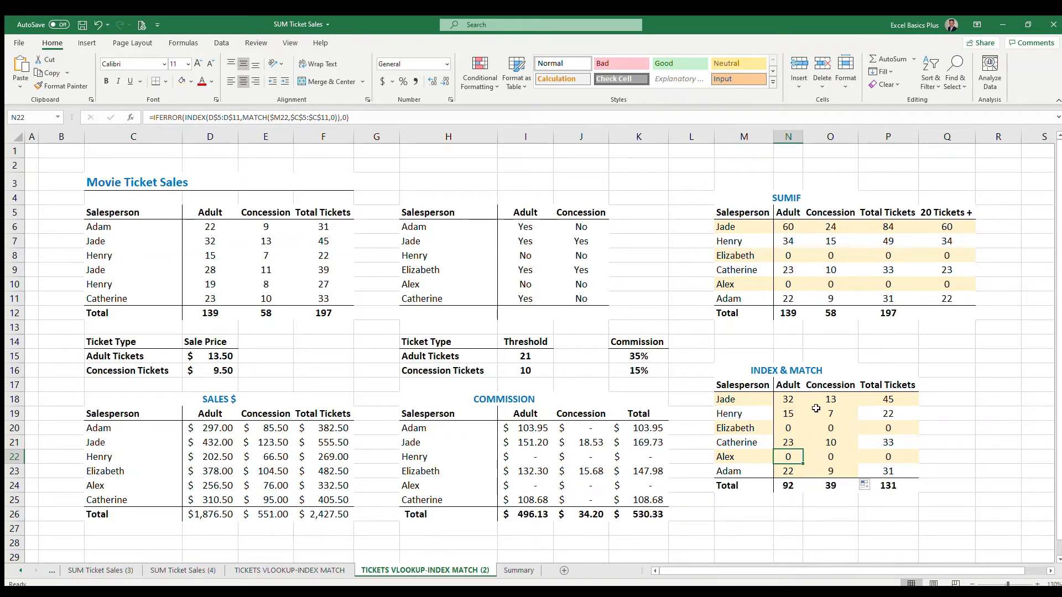
pyautogui.click(790, 431)
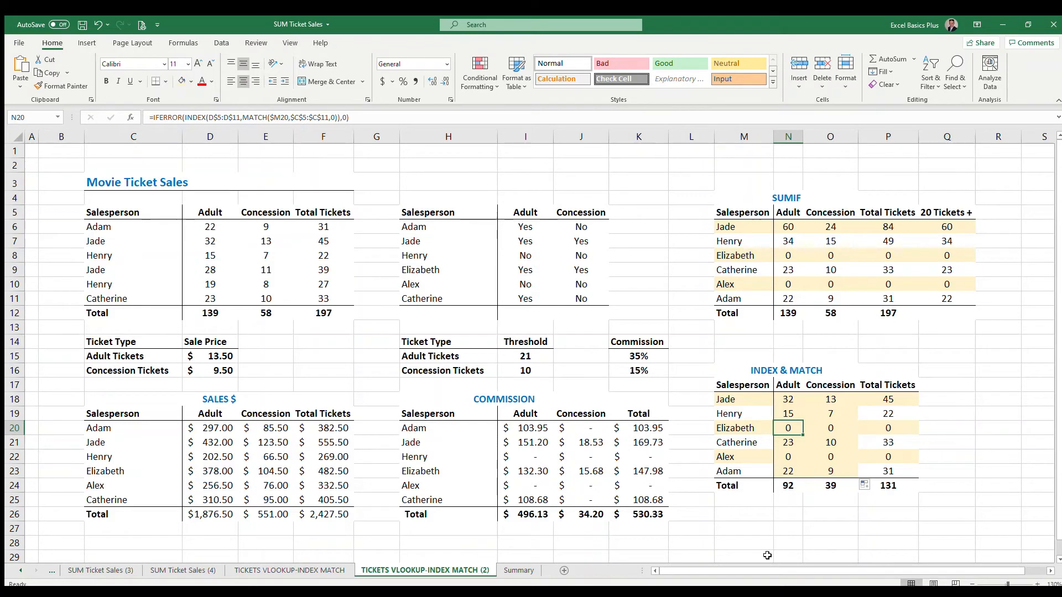
# Change the IFERROR fallback in N20 to "Not Listed" and autofit the Adult column width.
pyautogui.click(347, 117)
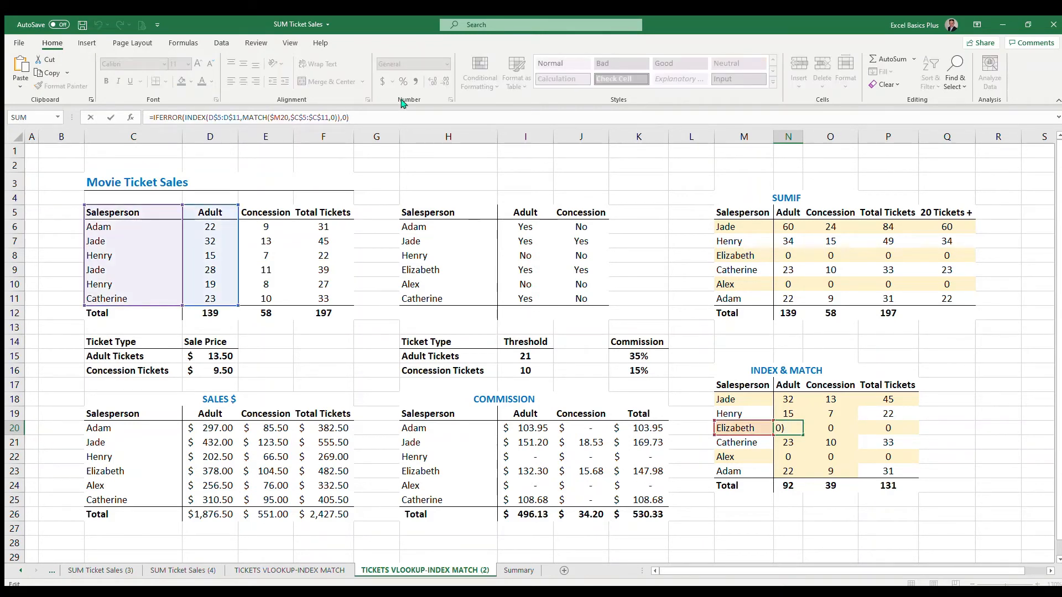
pyautogui.hotkey('shift', 'Left')
pyautogui.write('"Not Listed"')
pyautogui.press('Return')
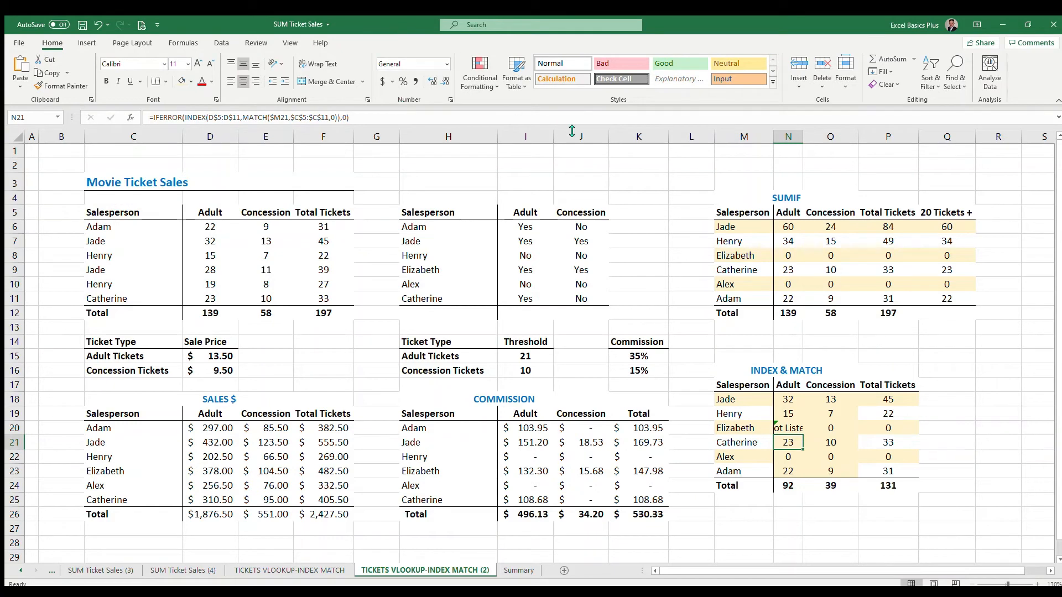
pyautogui.doubleClick(803, 136)
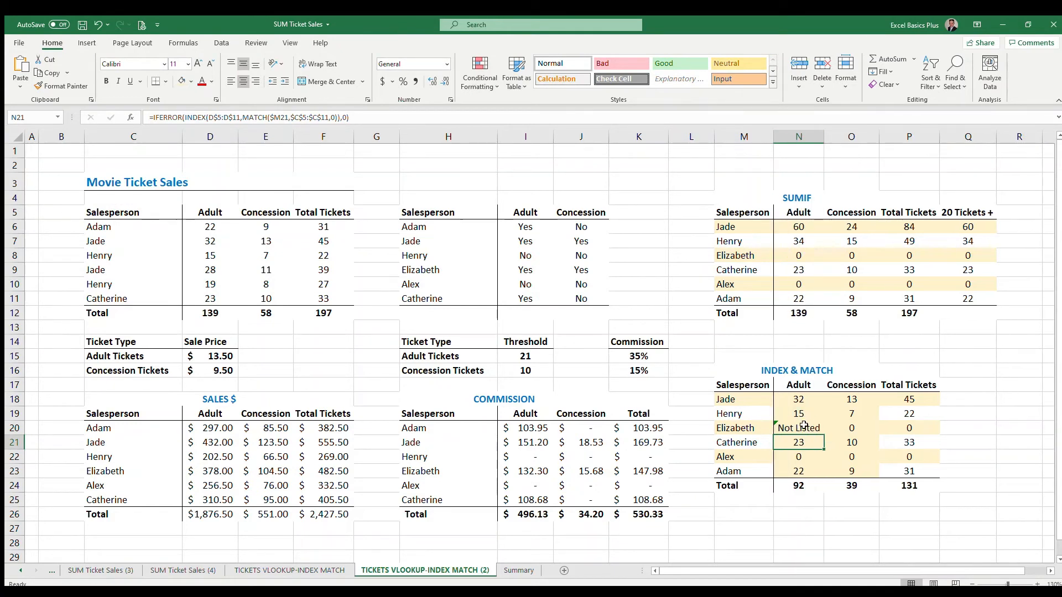
# Copy the "Not Listed" formula to the other Adult results N18:N23.
pyautogui.click(804, 427)
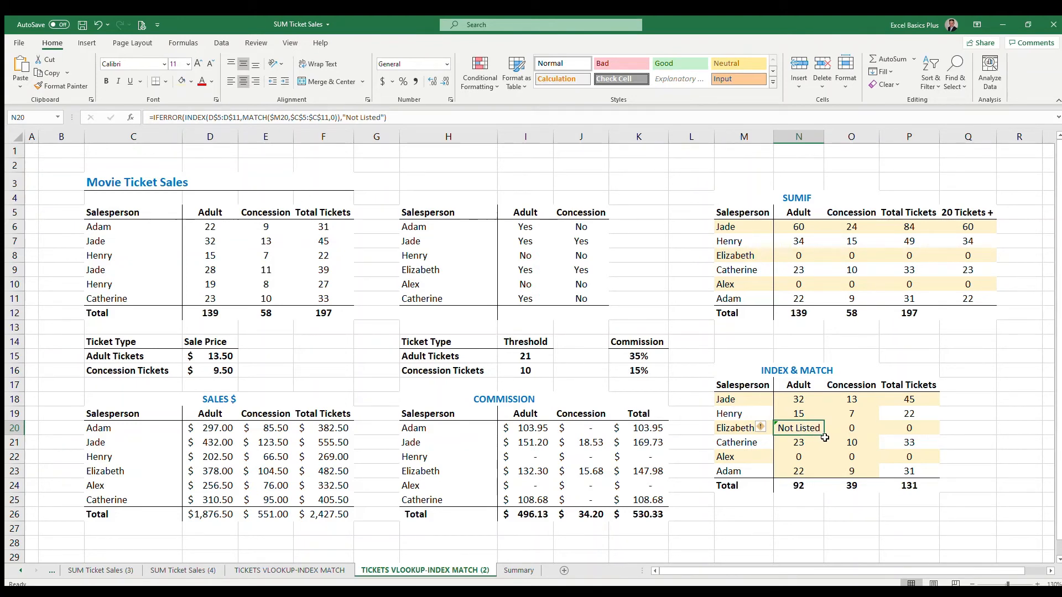
pyautogui.moveTo(824, 435); pyautogui.dragTo(823, 479)
pyautogui.click(805, 457)
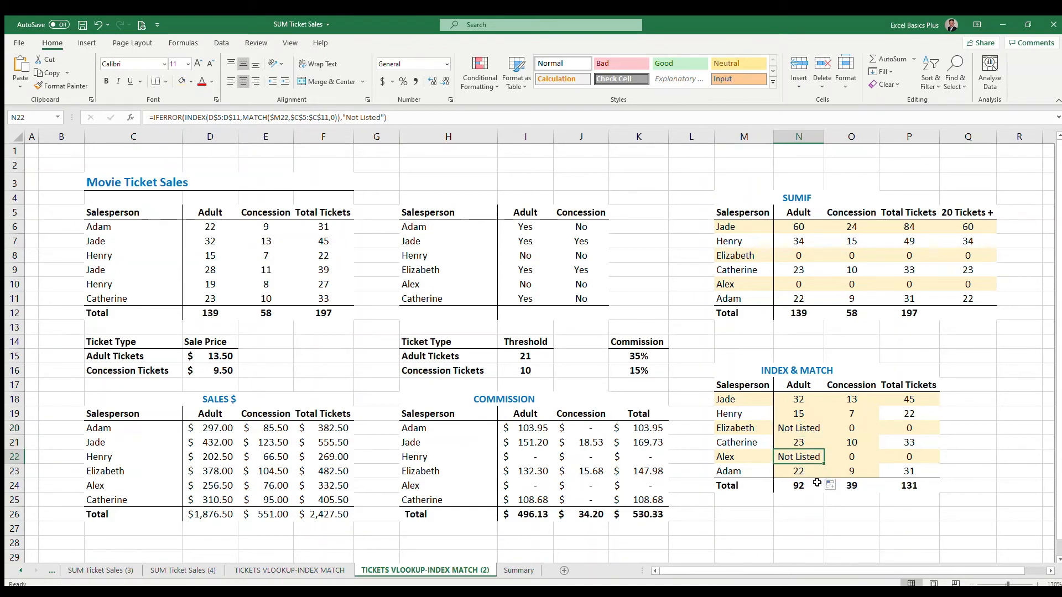
pyautogui.click(815, 428)
pyautogui.moveTo(824, 435); pyautogui.dragTo(822, 398)
pyautogui.click(821, 415)
pyautogui.click(801, 398)
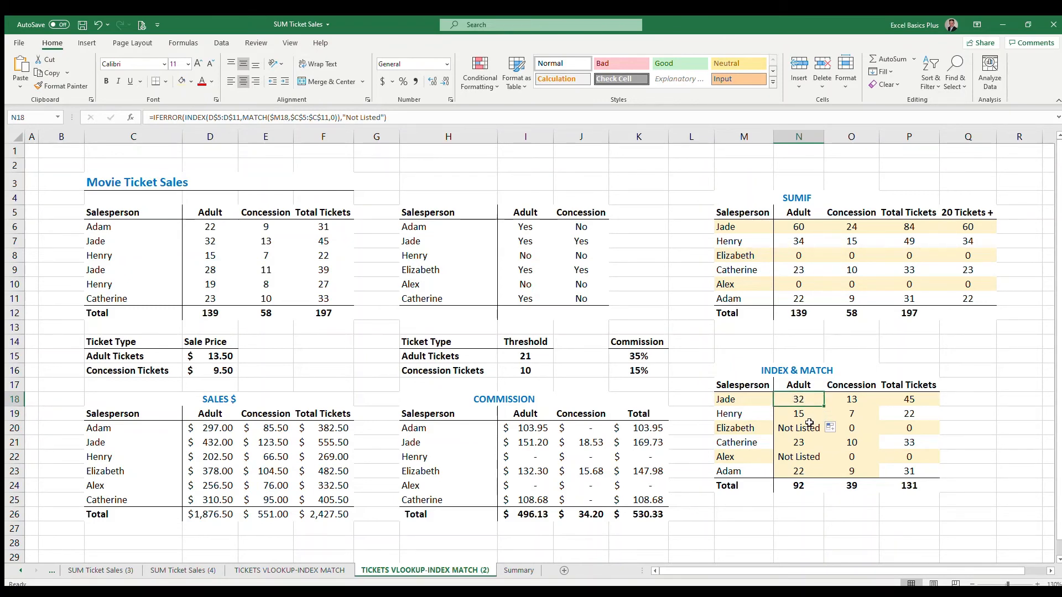
# Replace the fallback in N18 with an empty string "" and fill it down N18:N23.
pyautogui.click(350, 118)
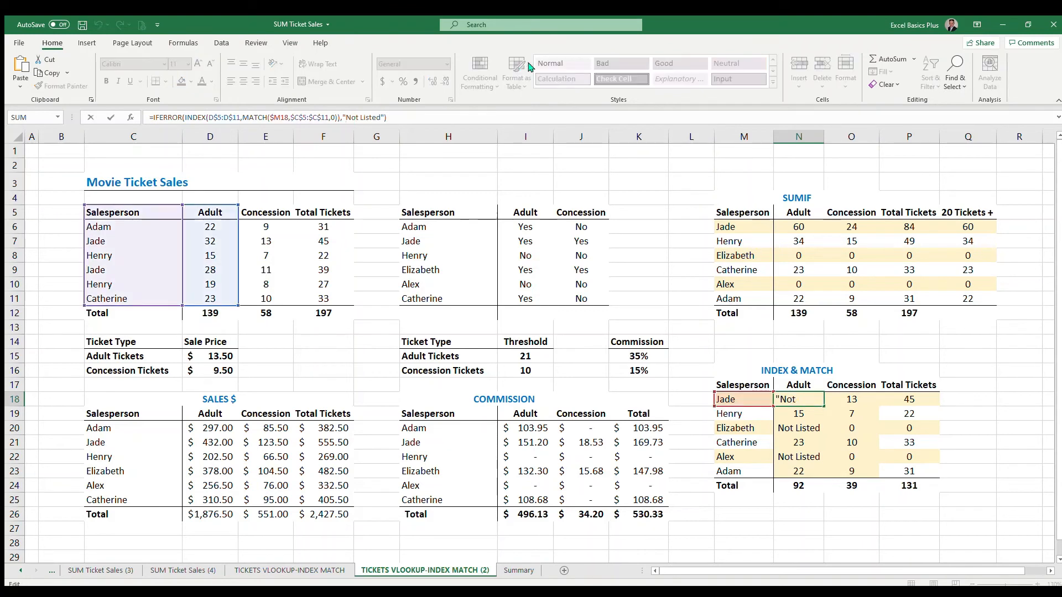
pyautogui.hotkey('ctrl', 'shift', 'Right')
pyautogui.hotkey('ctrl', 'shift', 'Right')
pyautogui.press('BackSpace')
pyautogui.press('Return')
pyautogui.press('Up')
pyautogui.hotkey('ctrl', 'shift', 'Down')
pyautogui.hotkey('shift', 'Up')
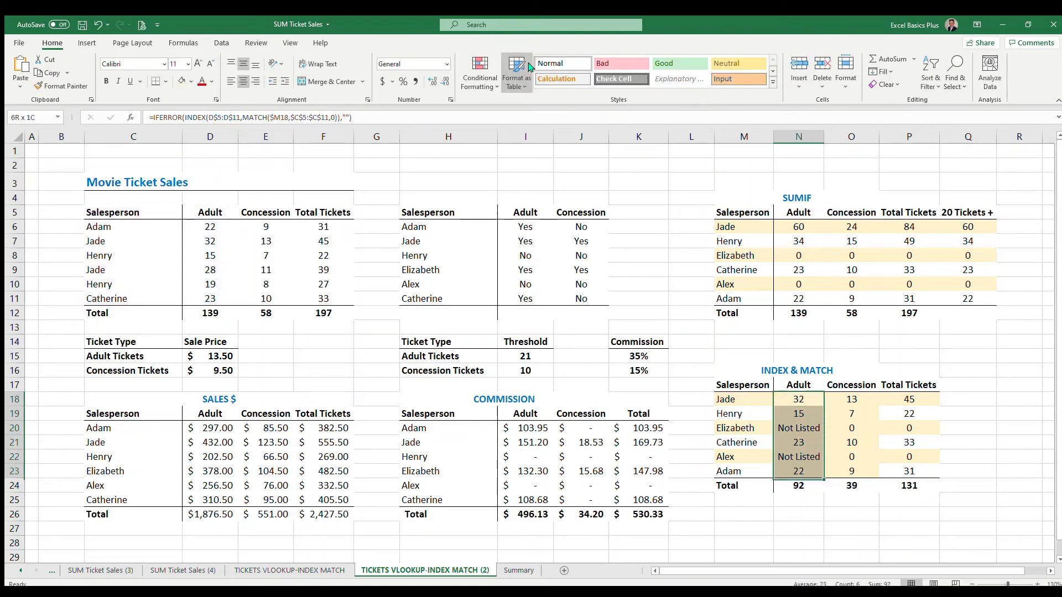
pyautogui.hotkey('ctrl', 'd')
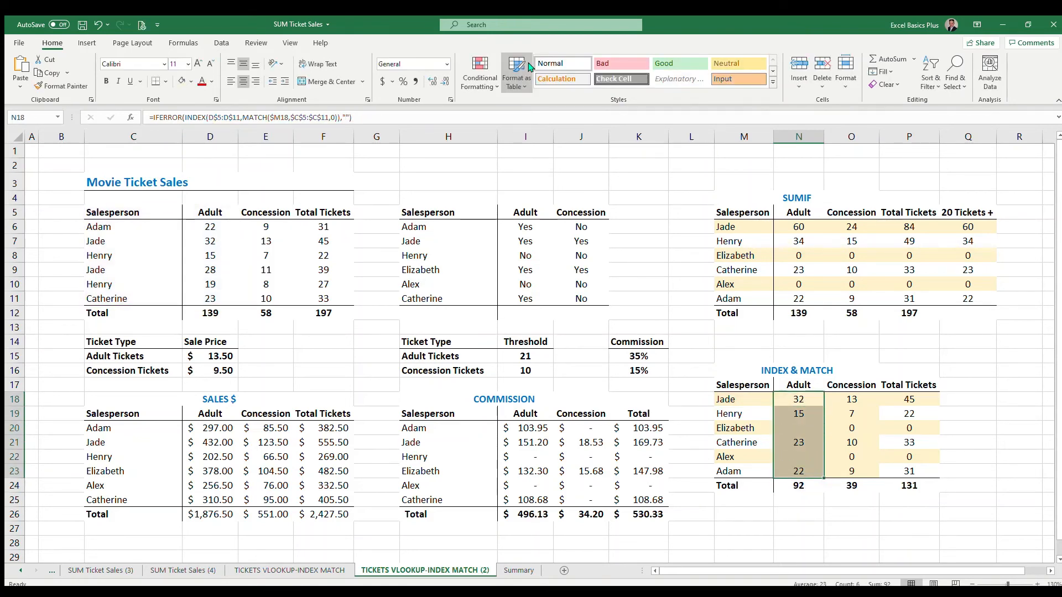
pyautogui.click(804, 431)
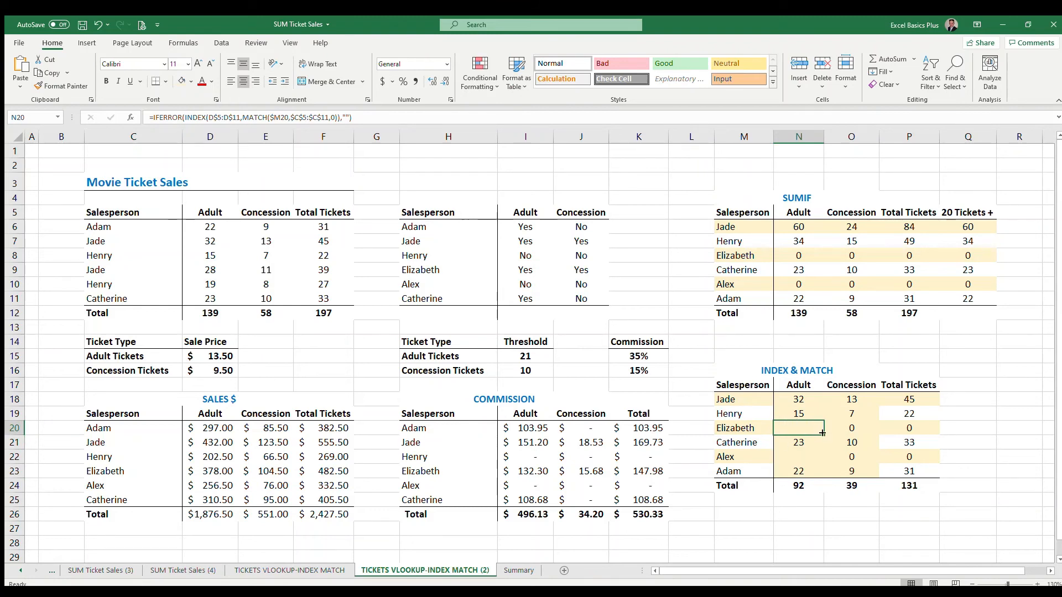
pyautogui.click(803, 403)
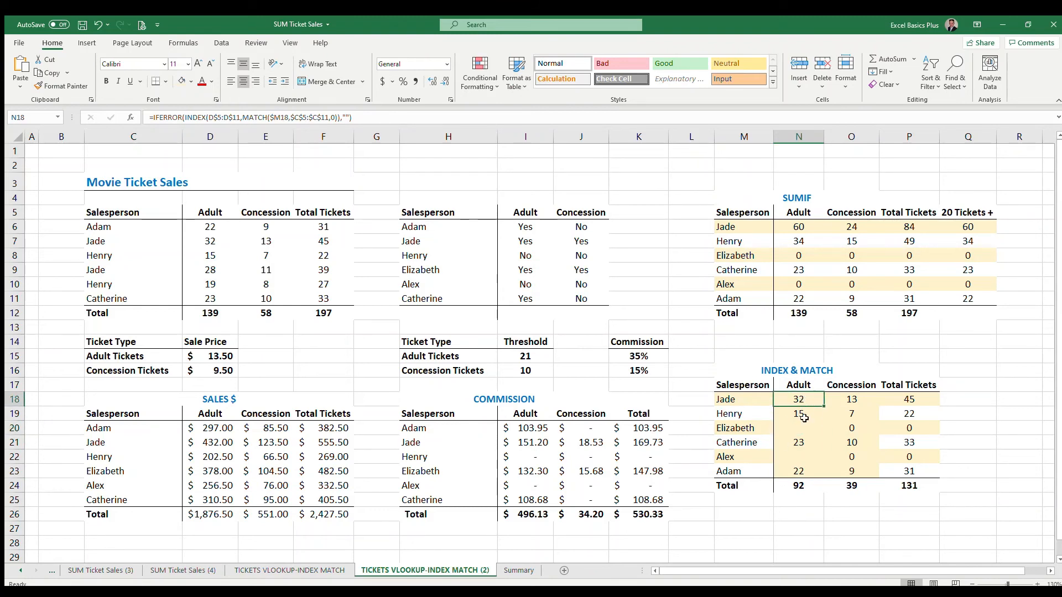
pyautogui.click(800, 425)
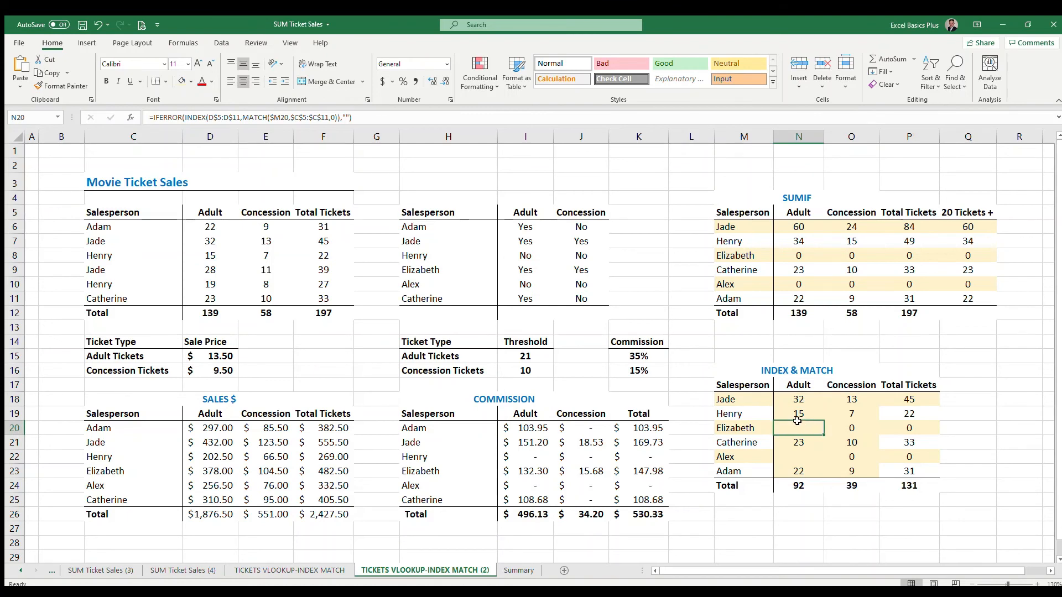
pyautogui.click(799, 399)
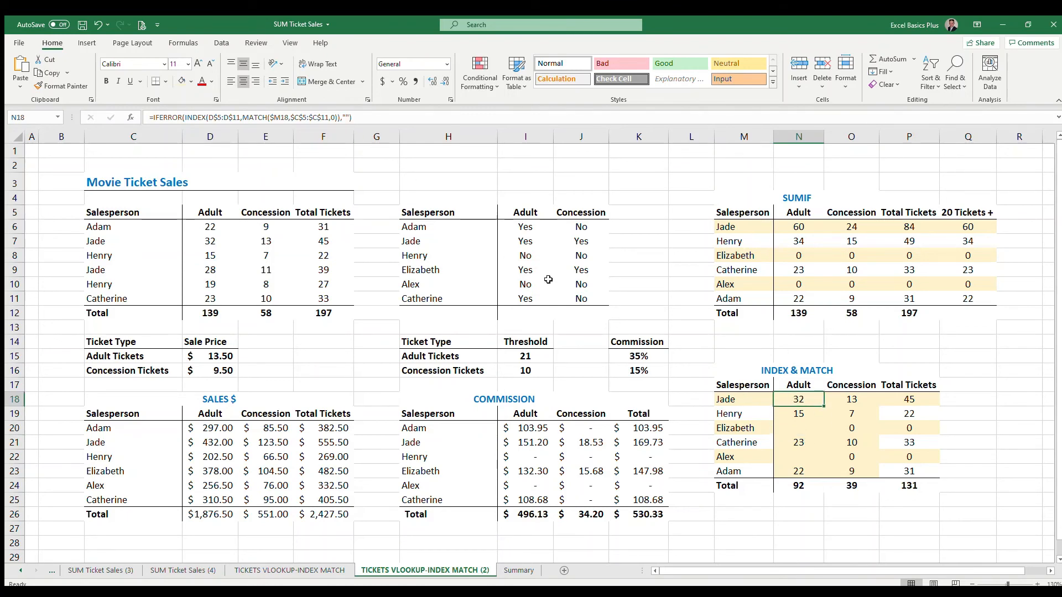
# Restore the 0 fallback in N18 and fill it through N18:O23.
pyautogui.click(348, 118)
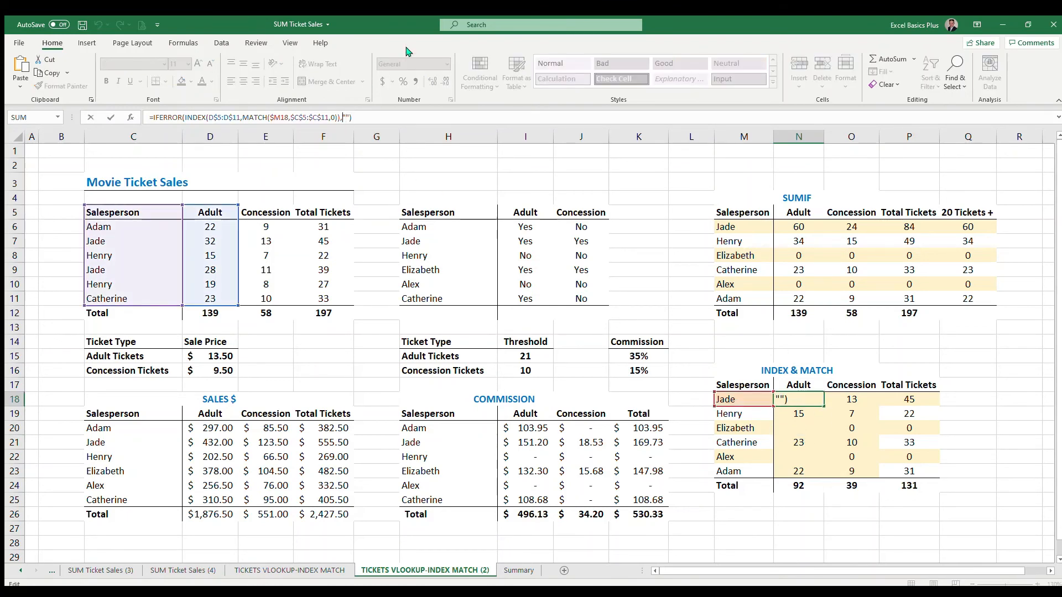
pyautogui.press('Return')
pyautogui.press('Up')
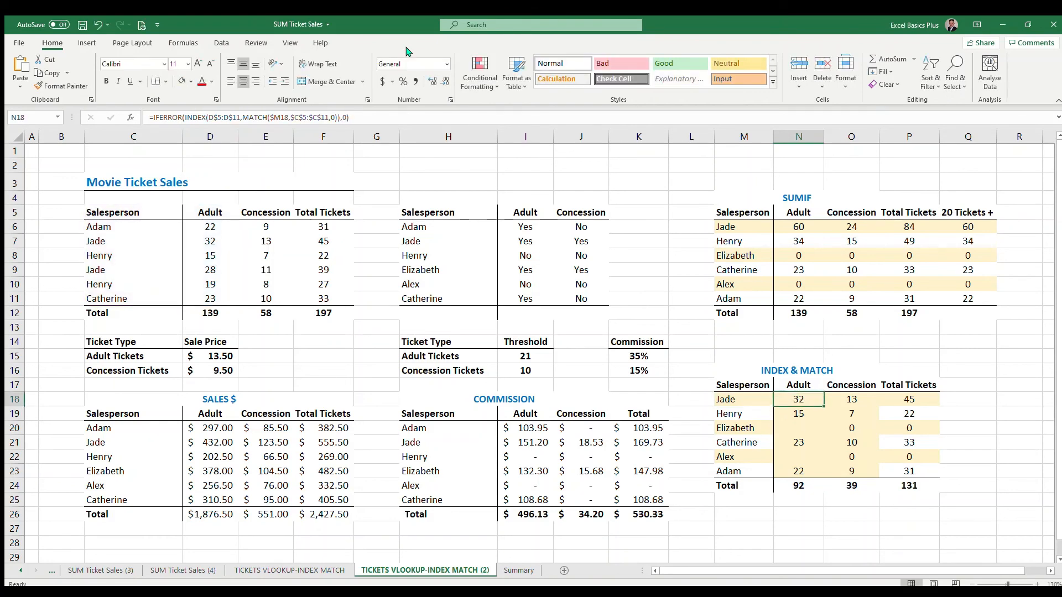
pyautogui.hotkey('shift', 'Down')
pyautogui.hotkey('shift', 'Down')
pyautogui.hotkey('shift', 'Down')
pyautogui.hotkey('shift', 'Down')
pyautogui.hotkey('shift', 'Down')
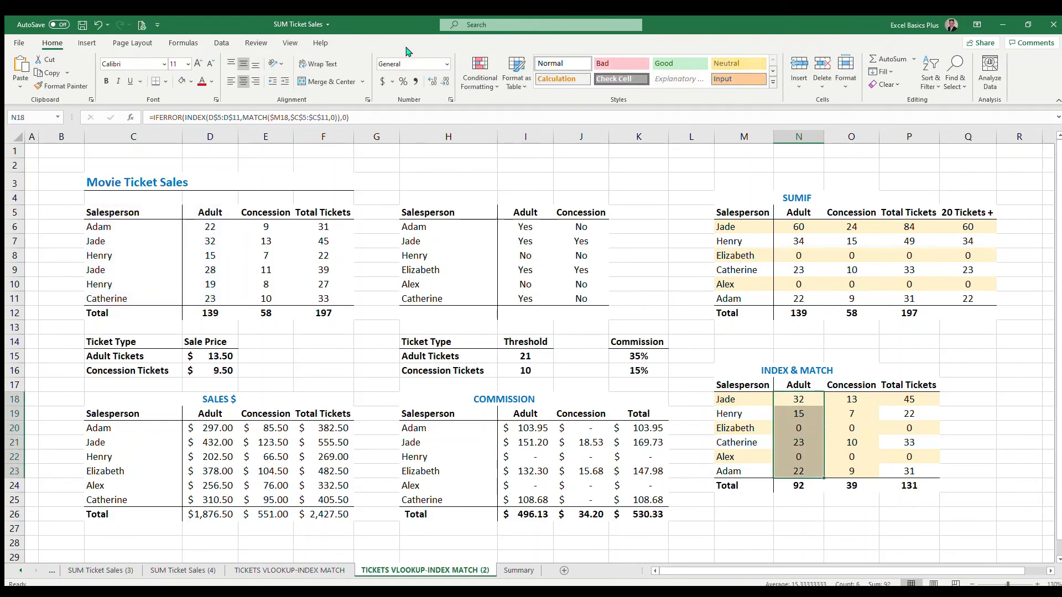
pyautogui.moveTo(823, 478); pyautogui.dragTo(863, 459)
pyautogui.click(853, 419)
pyautogui.click(788, 399)
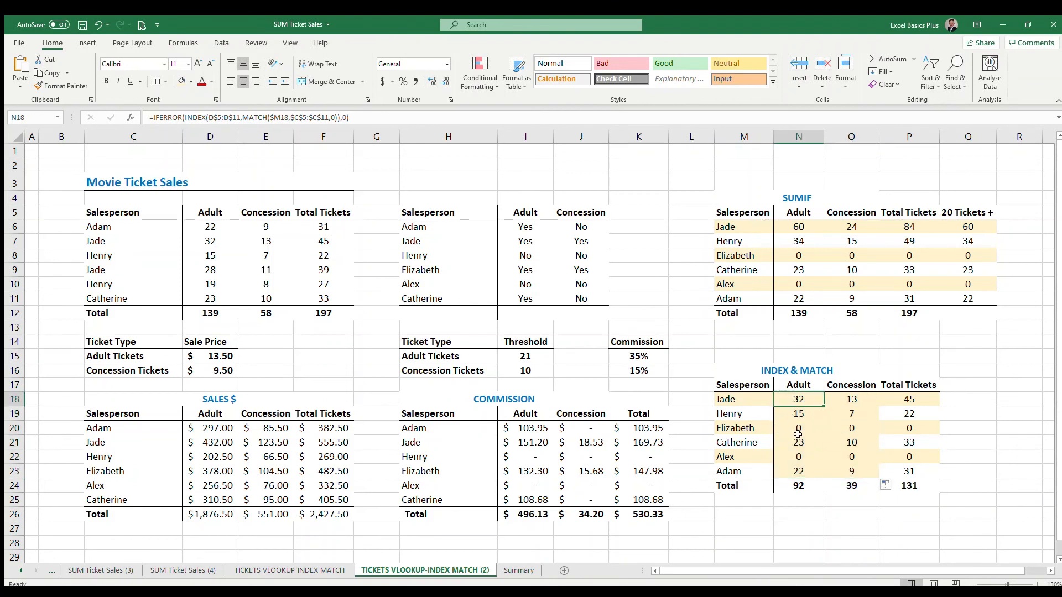